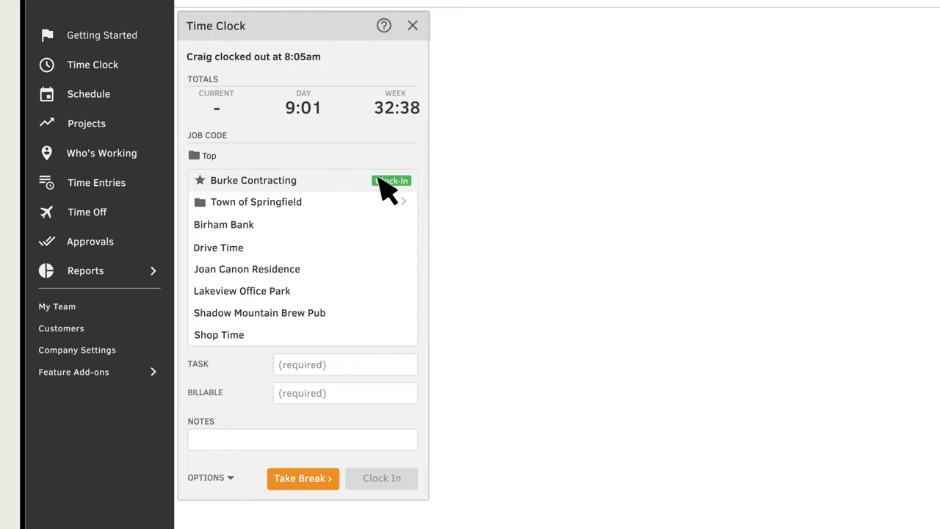
# Log a billable Lawn Mowing shift on Burke Contracting by clocking in, then clocking out
pyautogui.click(392, 181)
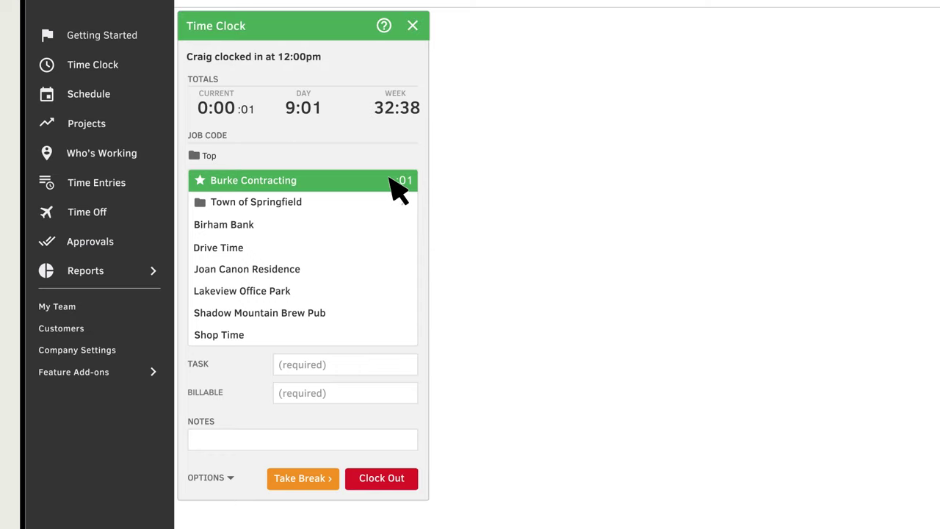
pyautogui.click(389, 365)
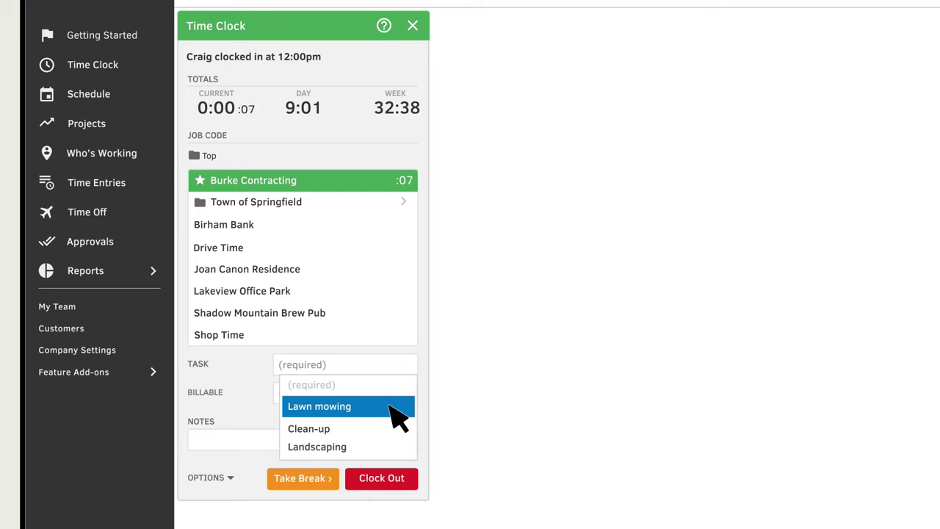
pyautogui.click(397, 412)
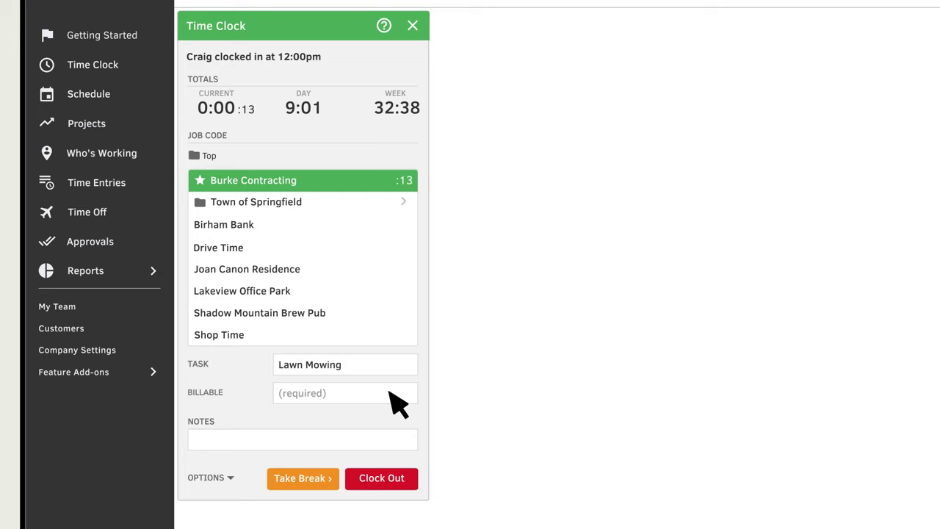
pyautogui.click(390, 392)
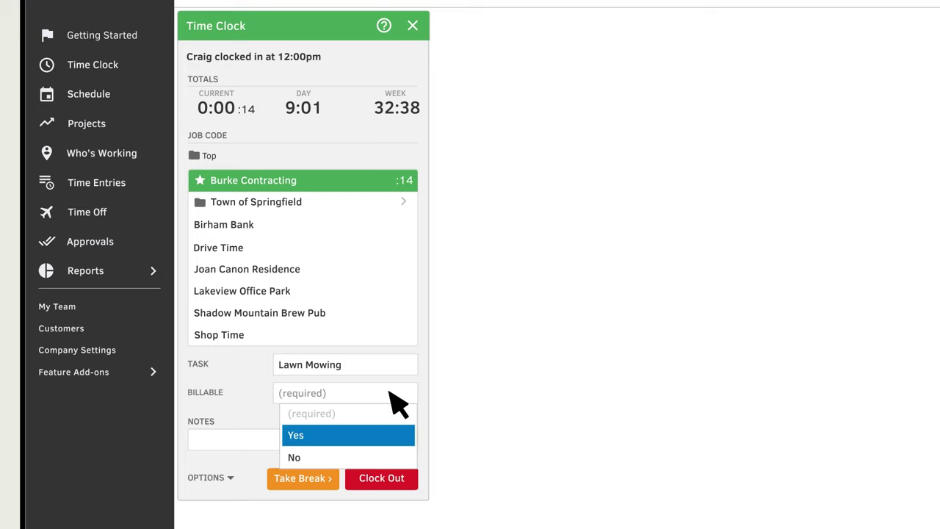
pyautogui.click(391, 435)
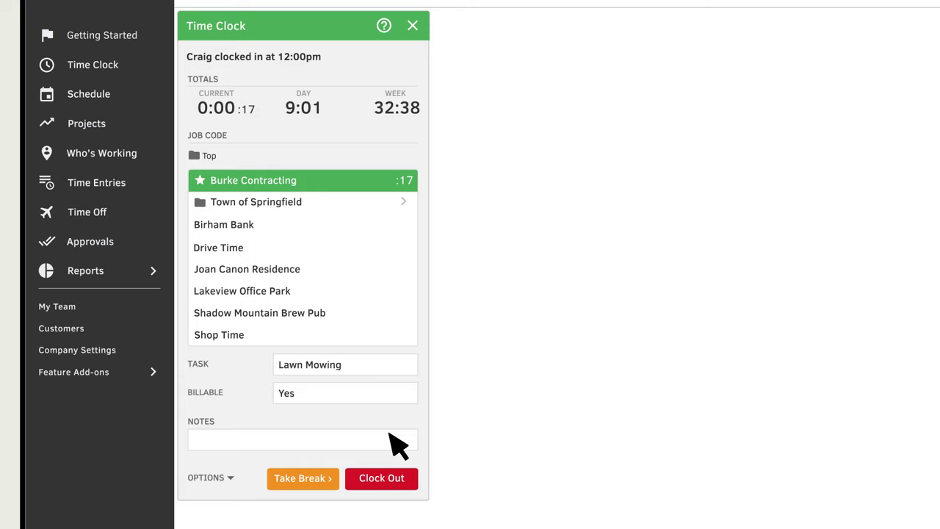
pyautogui.click(382, 478)
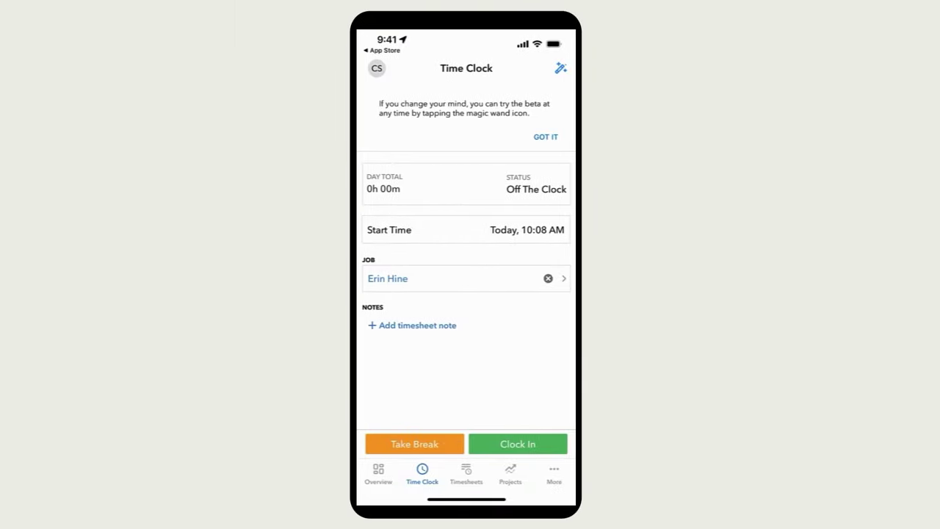
# Clock in on the phone, then clock a team member in to the customer's Clean-up job on the kiosk
pyautogui.click(514, 445)
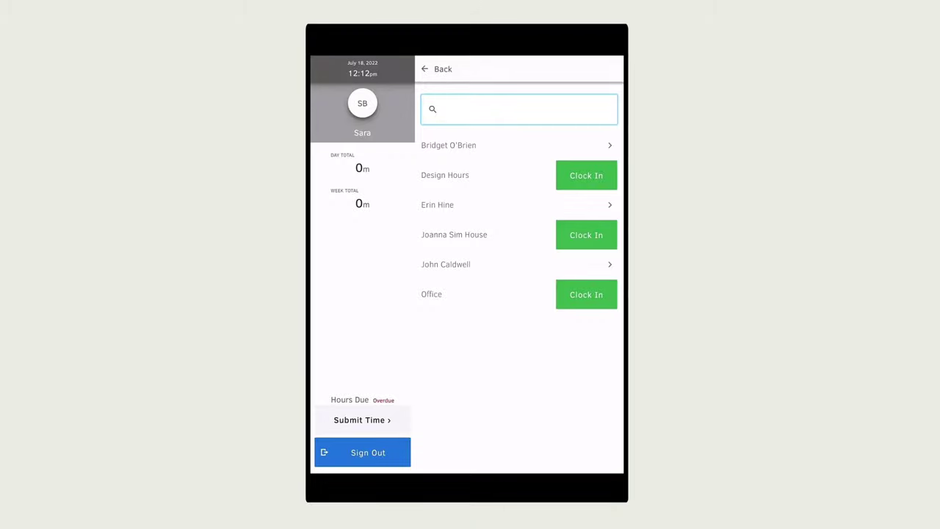
pyautogui.click(450, 205)
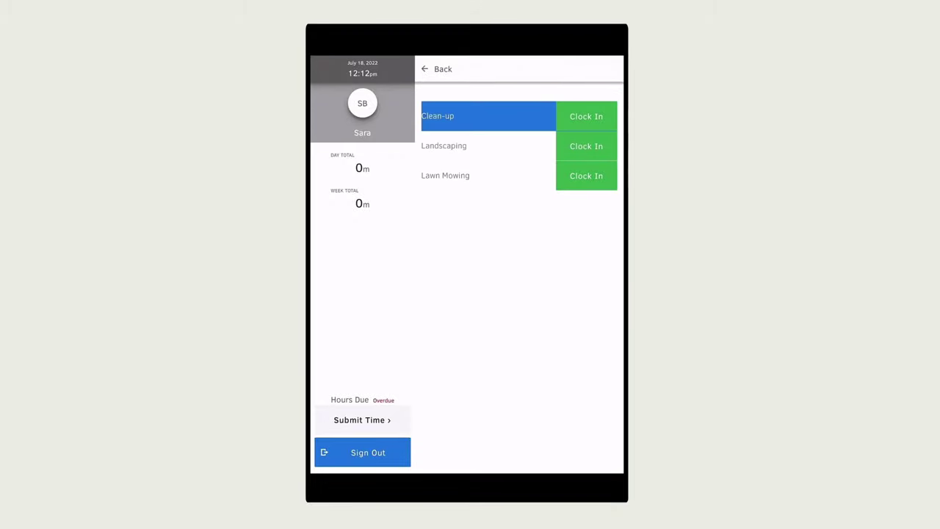
pyautogui.click(586, 118)
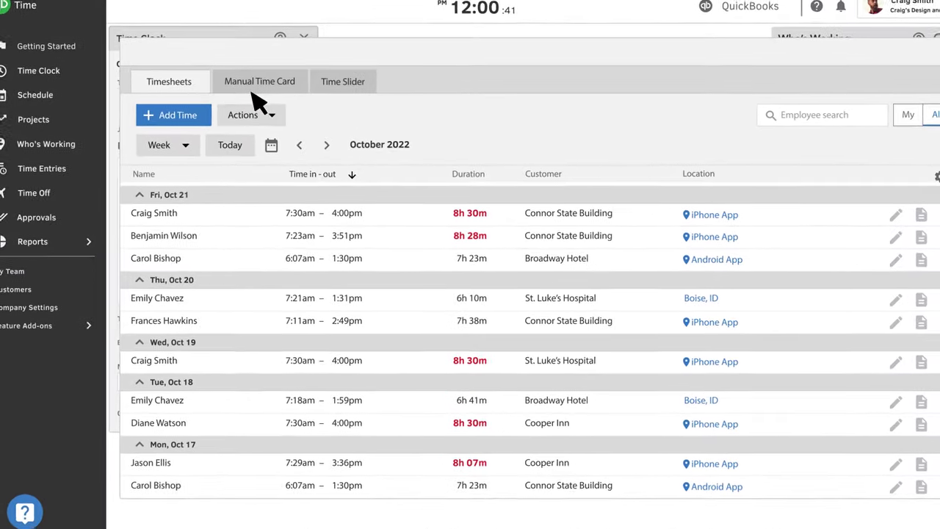
# Check the weekly Manual Time Card, close Time Entries, and bring up Feature Add-ons in the sidebar
pyautogui.click(250, 68)
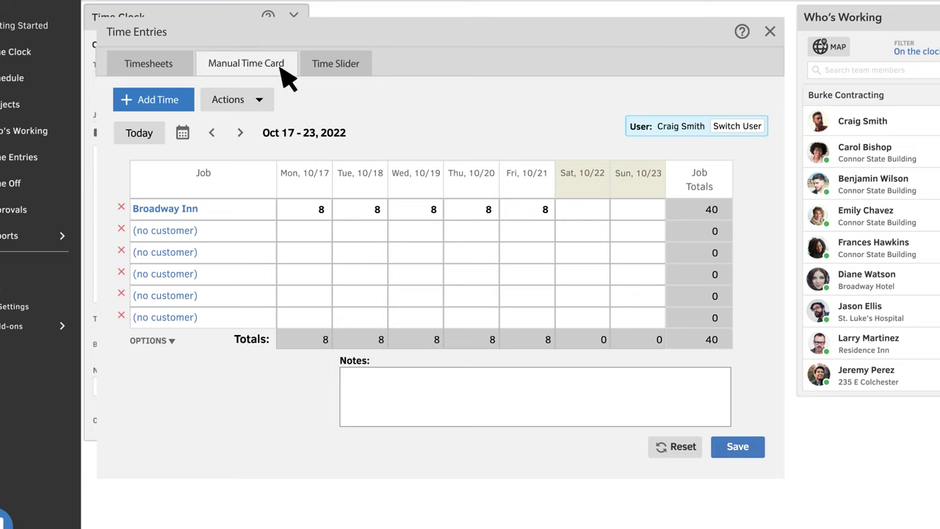
pyautogui.click(769, 30)
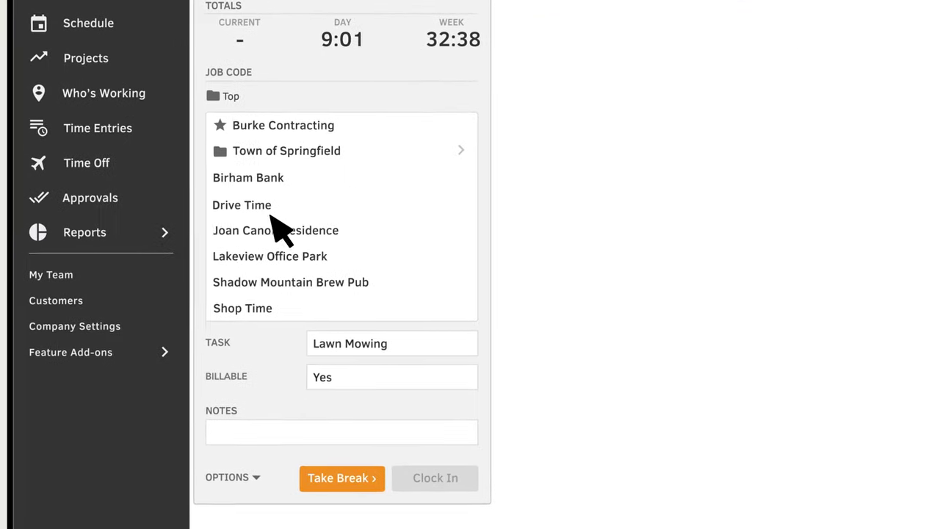
pyautogui.click(86, 277)
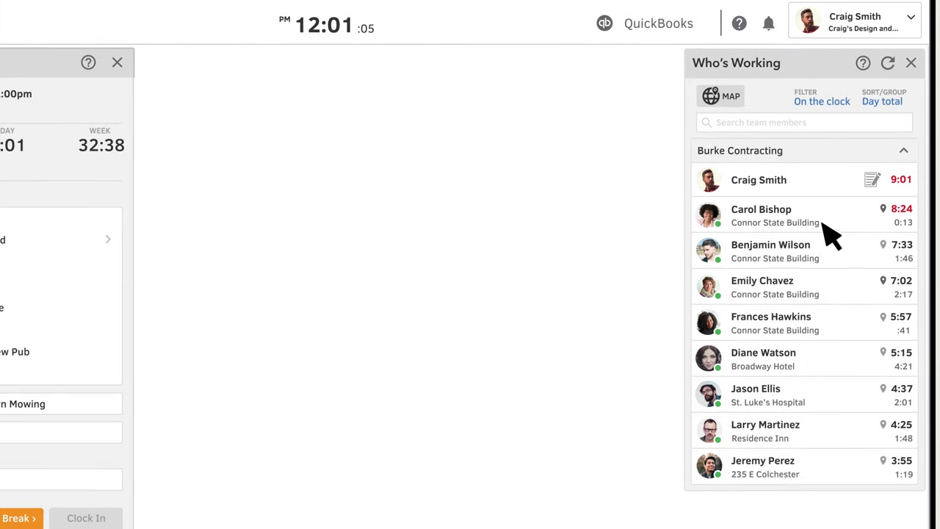
pyautogui.click(720, 98)
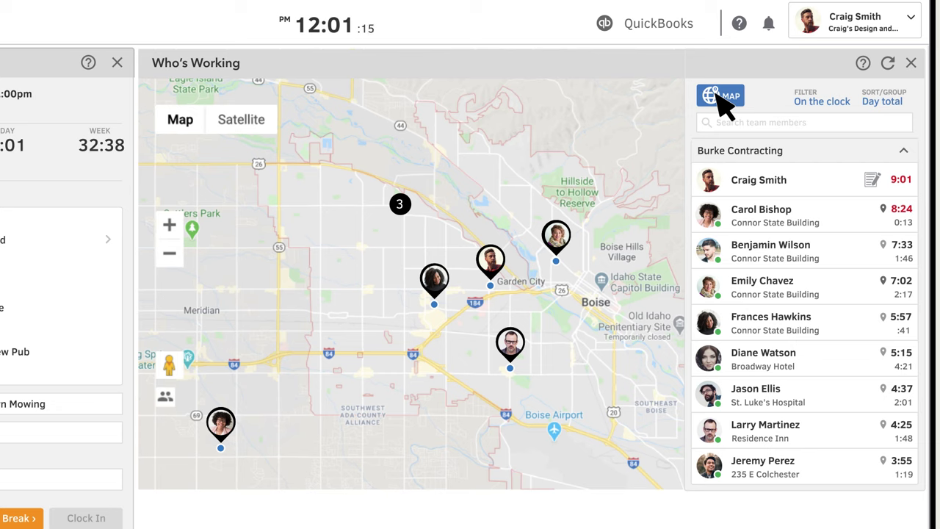
pyautogui.click(722, 99)
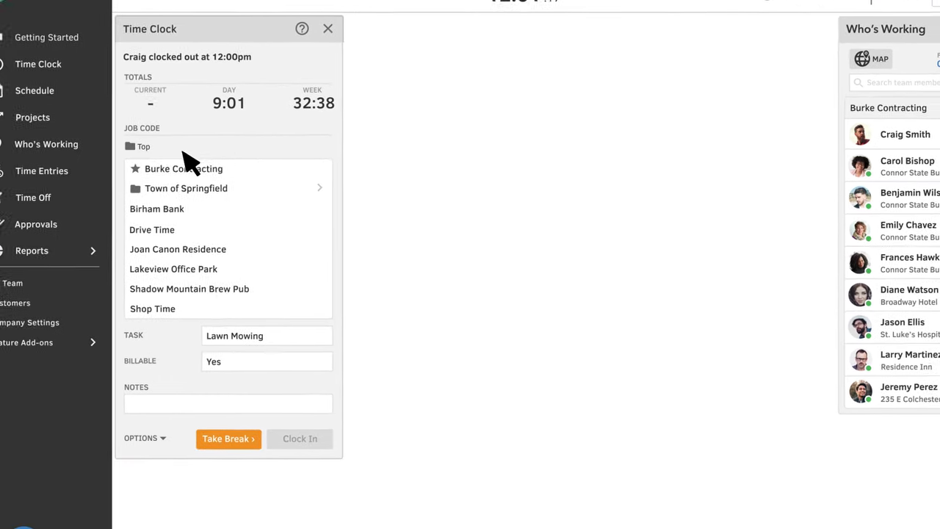
pyautogui.click(70, 171)
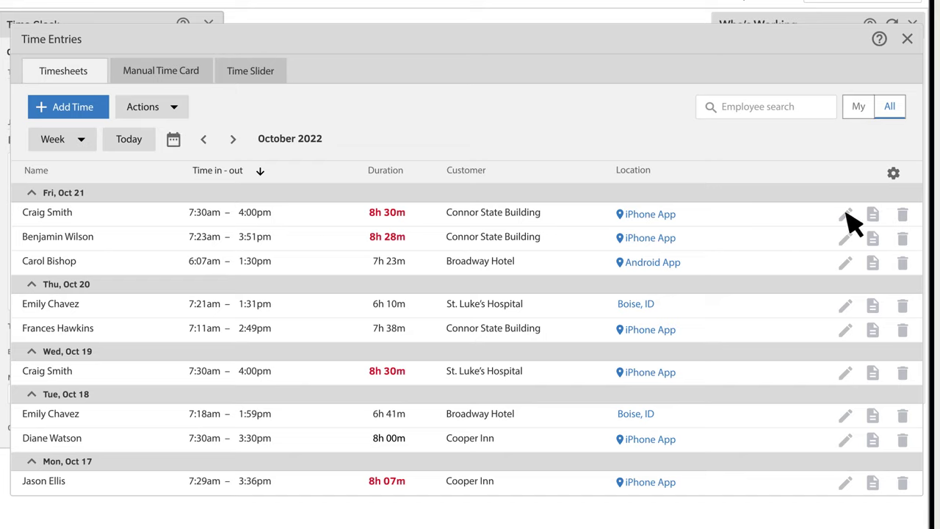
pyautogui.click(907, 39)
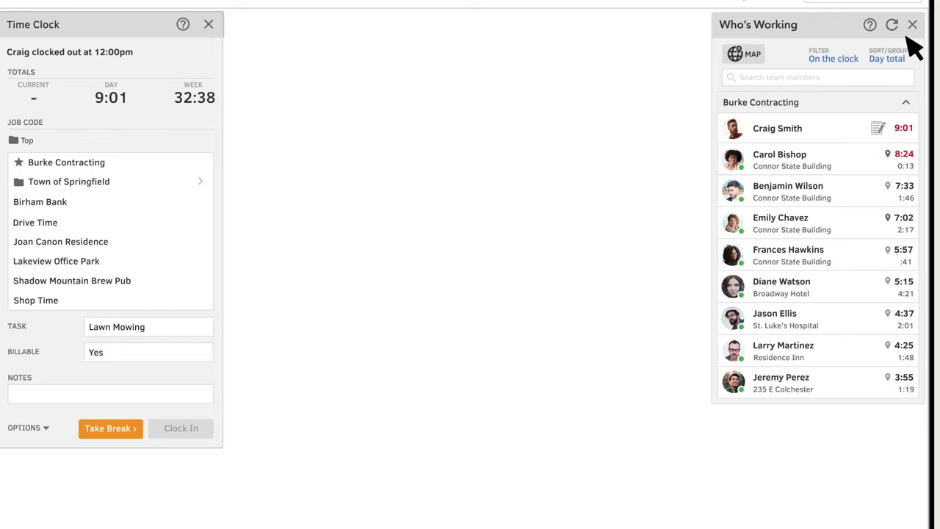
# Run the Oct 16–22, 2022 Payroll Report and review the first employee's payroll breakdown
pyautogui.click(98, 247)
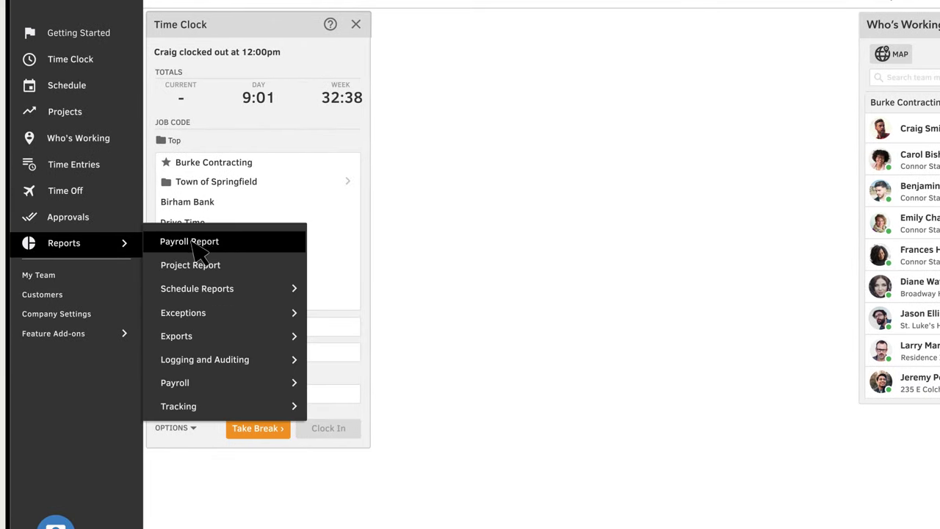
pyautogui.click(230, 248)
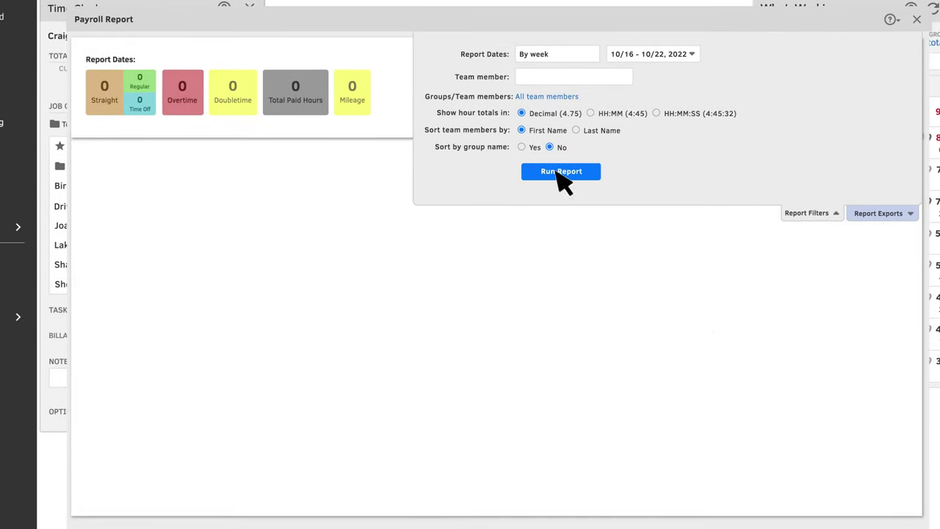
pyautogui.click(562, 174)
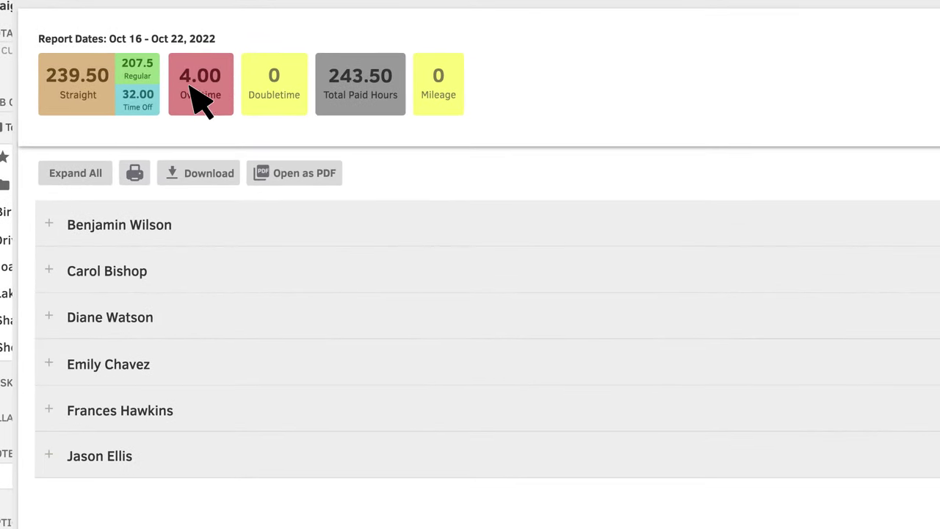
pyautogui.click(58, 132)
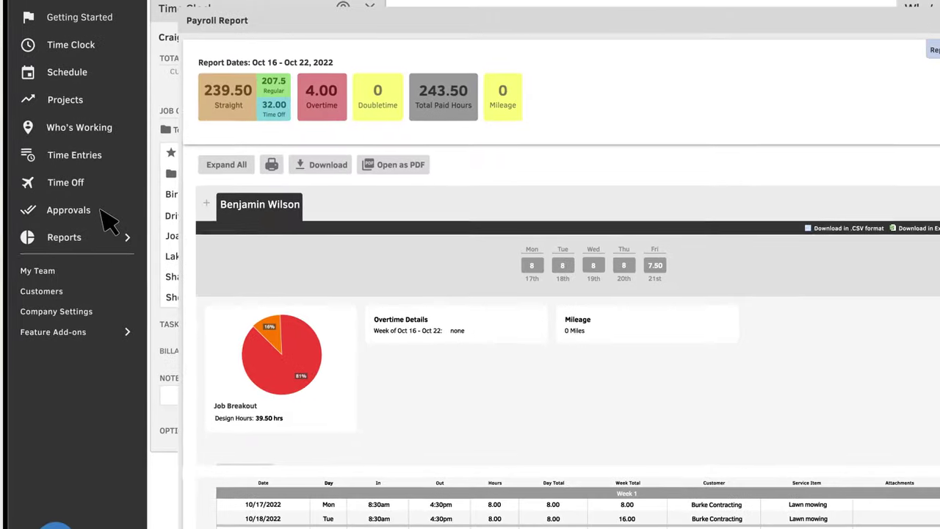
pyautogui.click(103, 210)
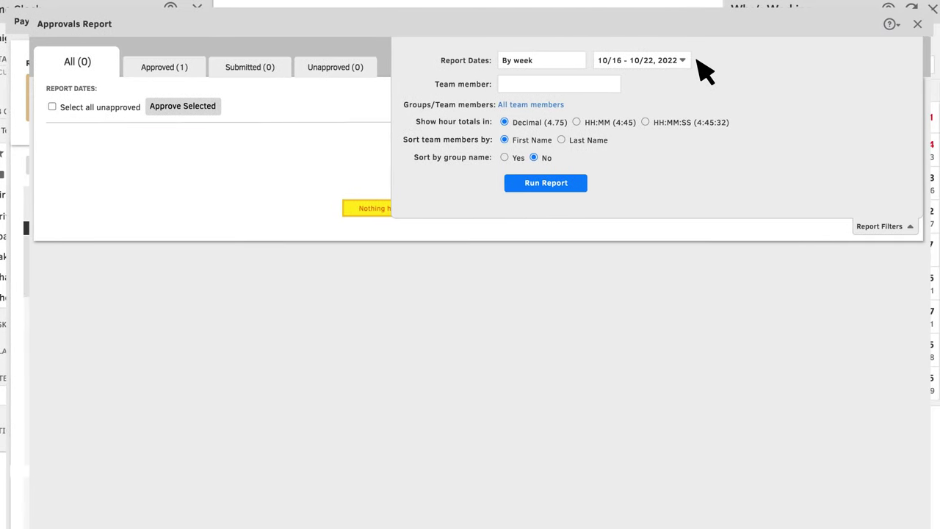
# Run the Approvals Report and approve the first two team members' weekly hours, then close it
pyautogui.click(548, 184)
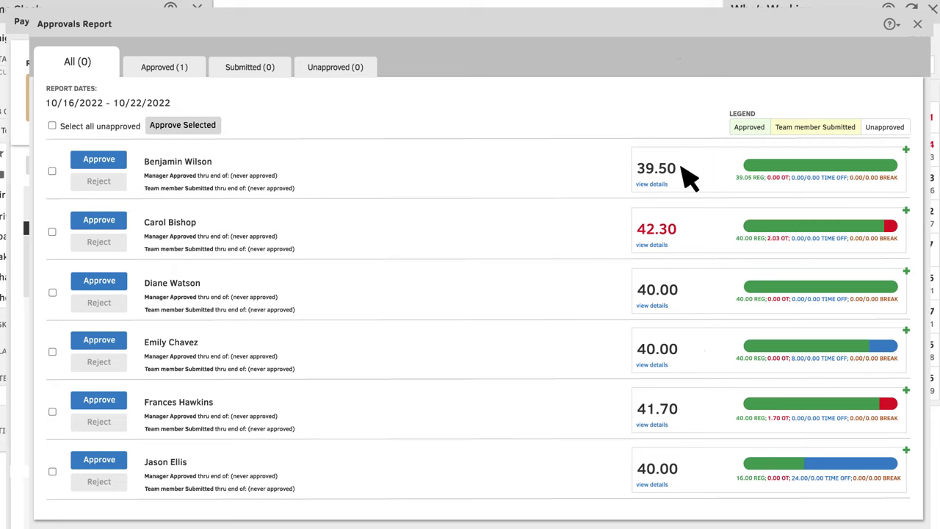
pyautogui.click(100, 162)
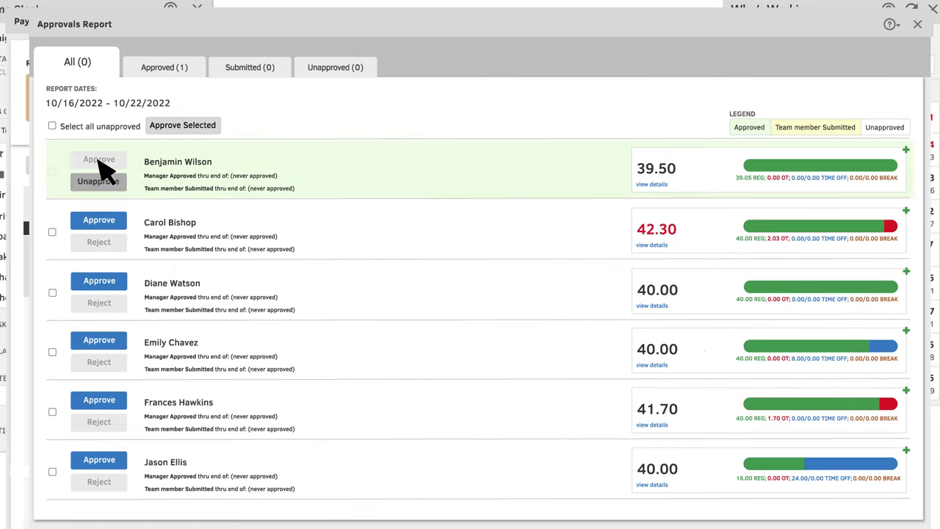
pyautogui.click(101, 222)
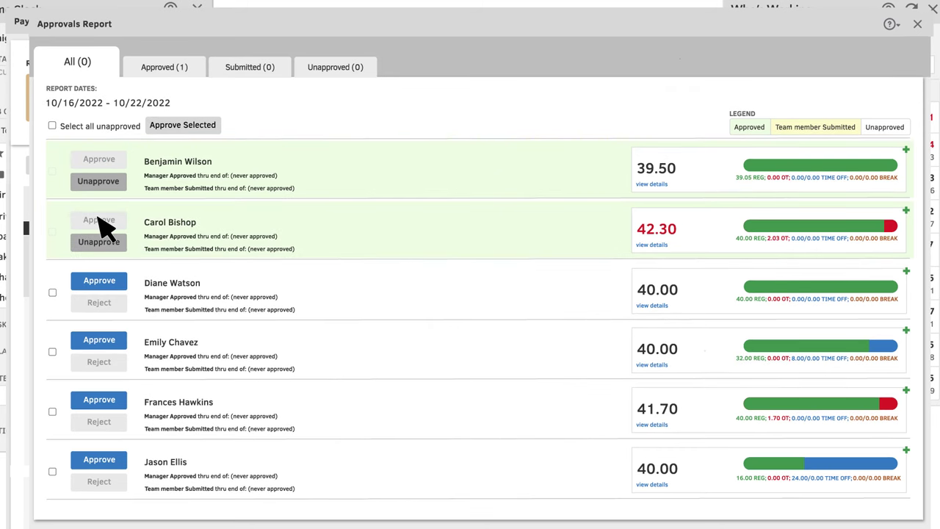
pyautogui.click(917, 25)
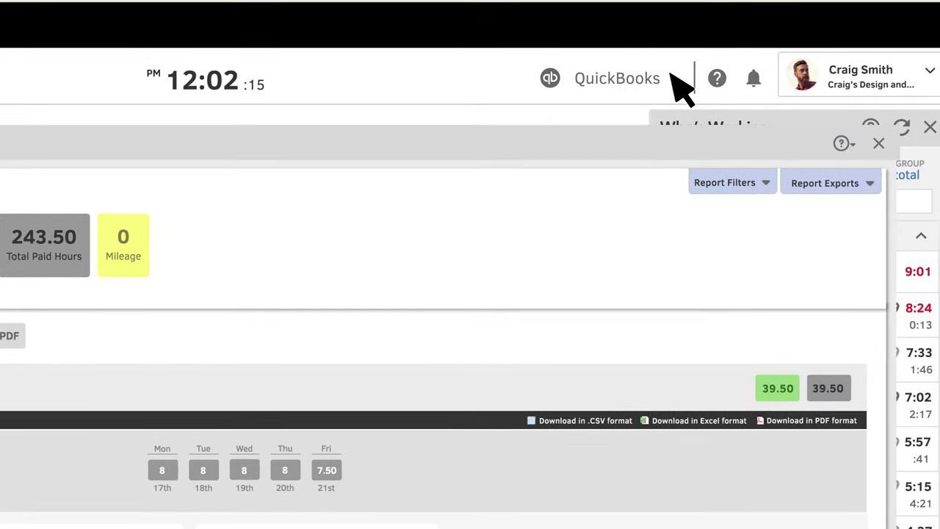
# Show the QuickBooks sync menu with the option to export all approved time
pyautogui.click(670, 73)
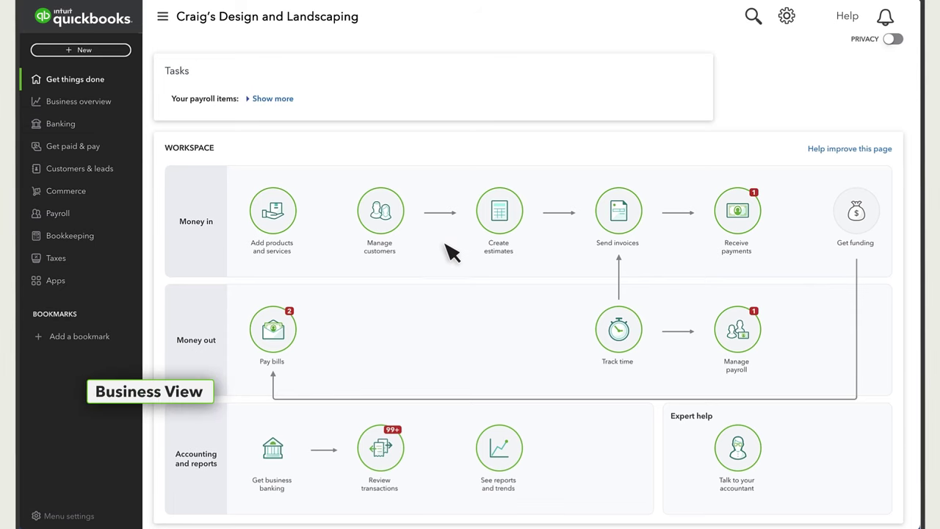
# Go to Payroll > Overview in QuickBooks Online
pyautogui.click(74, 215)
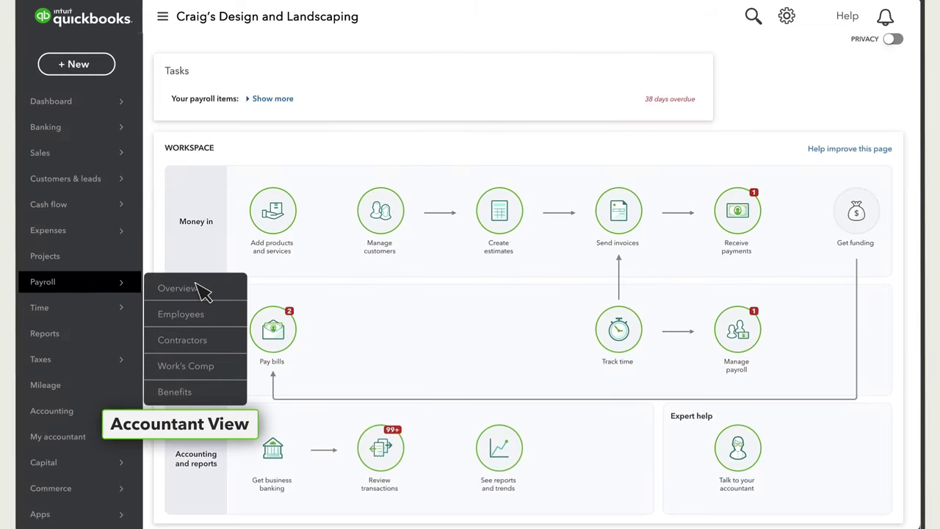
pyautogui.click(196, 288)
# Start the every-other-Friday payroll run and open Review approved time for the May 12–25, 2022 period
pyautogui.click(588, 90)
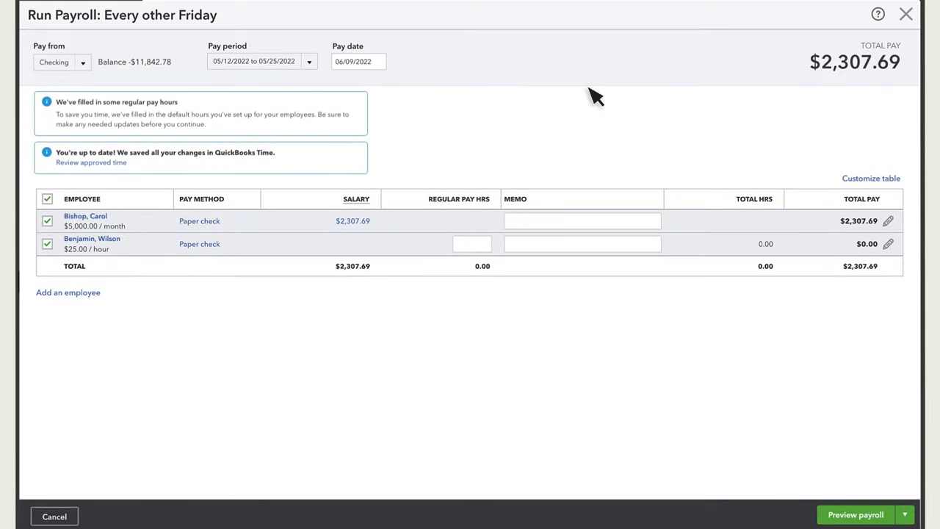
pyautogui.click(123, 163)
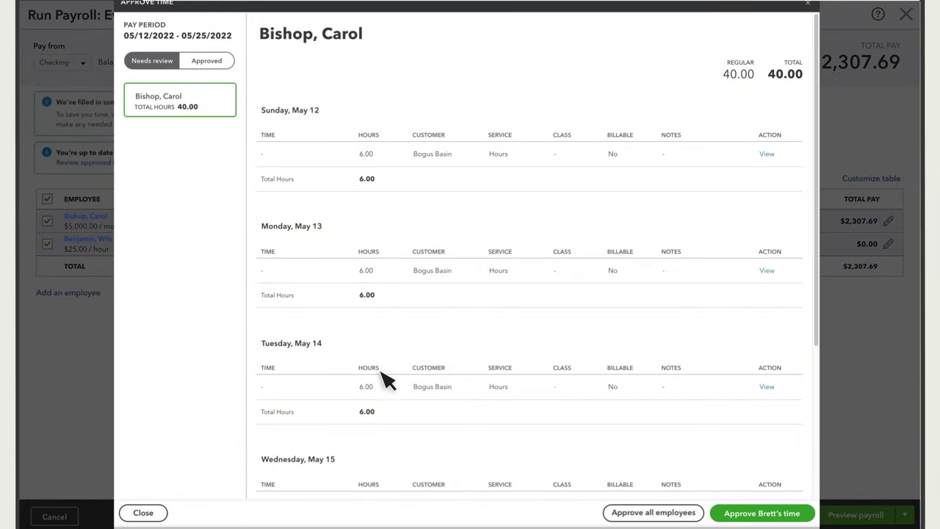